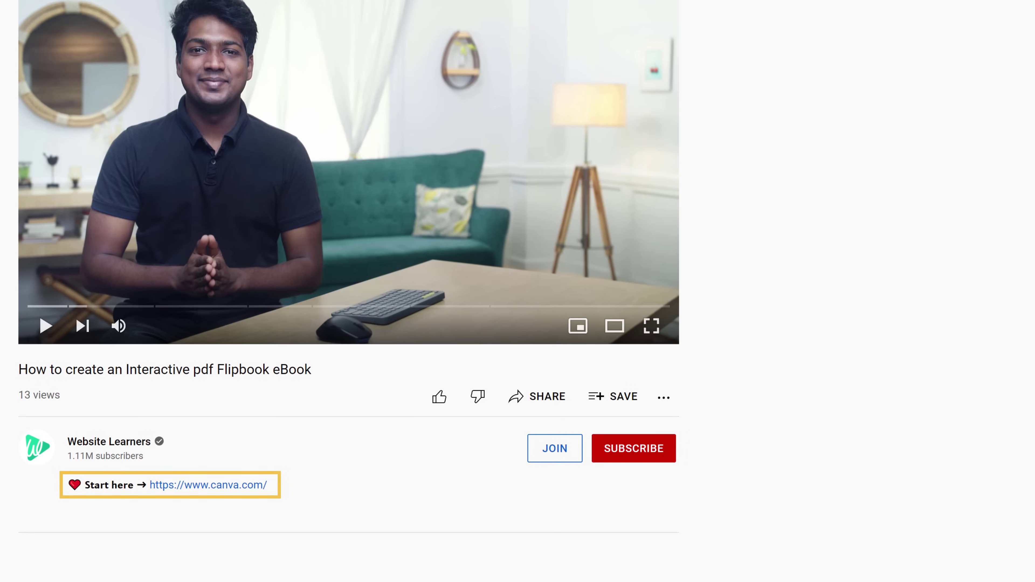
Open canva.com from the description link and sign up with a Google account.
{"action": "left_click", "coordinate": [212, 490]}
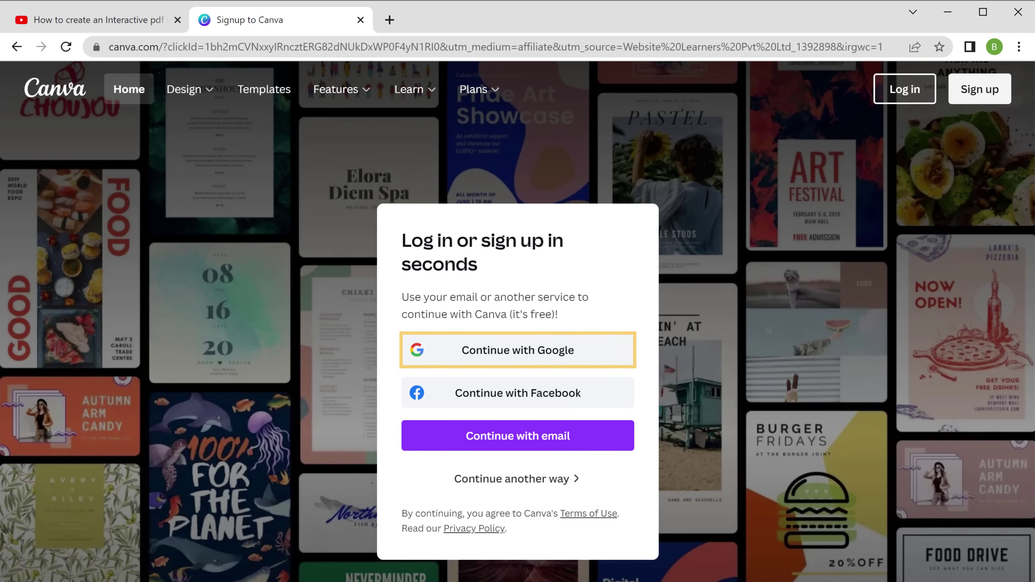
{"action": "key", "text": "F11"}
{"action": "left_click", "coordinate": [515, 291]}
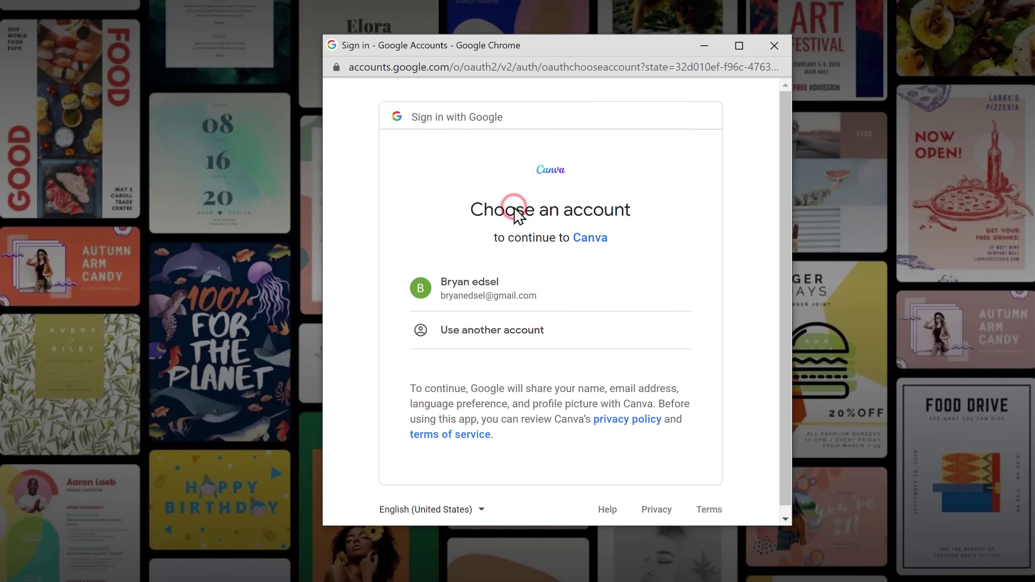
{"action": "left_click", "coordinate": [482, 301]}
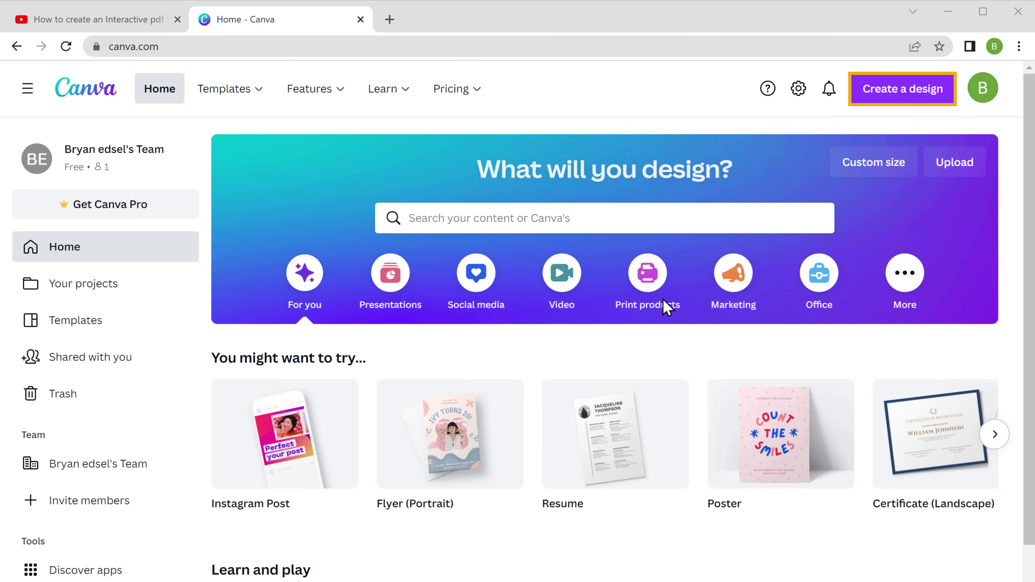
Create a blank A4 Document design by searching 'A4'.
{"action": "left_click", "coordinate": [906, 99]}
{"action": "type", "text": "A"}
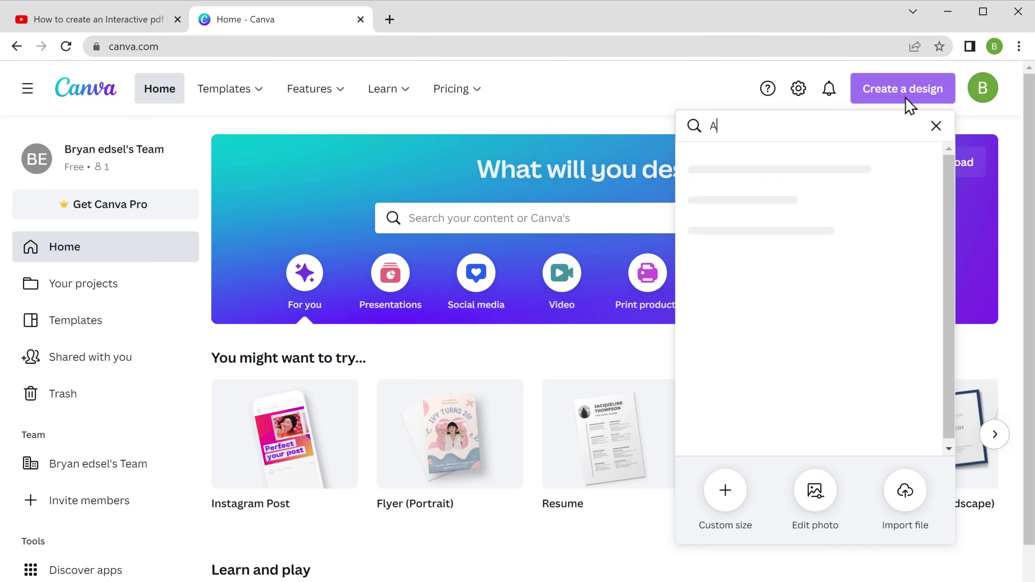
{"action": "type", "text": "4"}
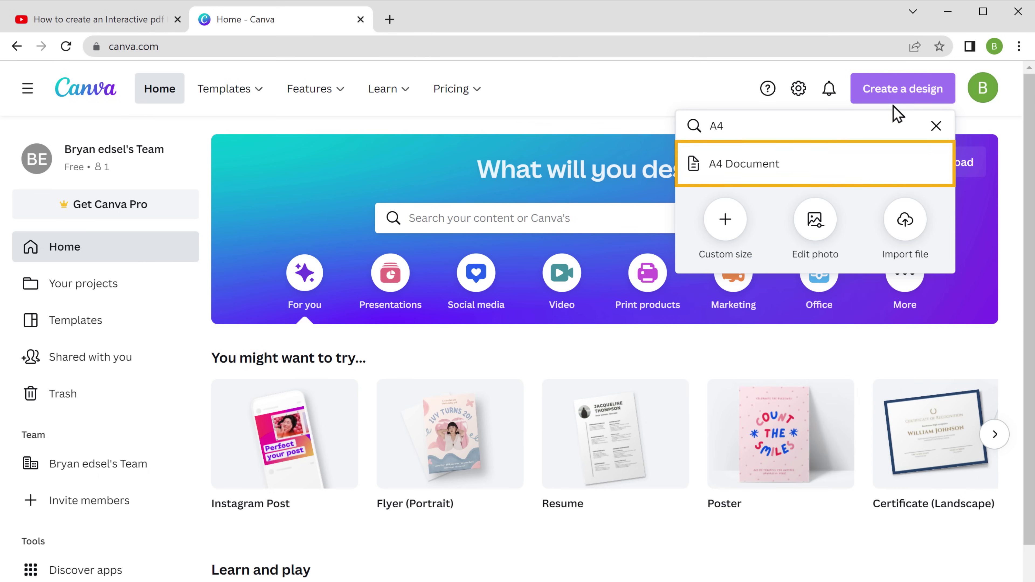
{"action": "left_click", "coordinate": [784, 173]}
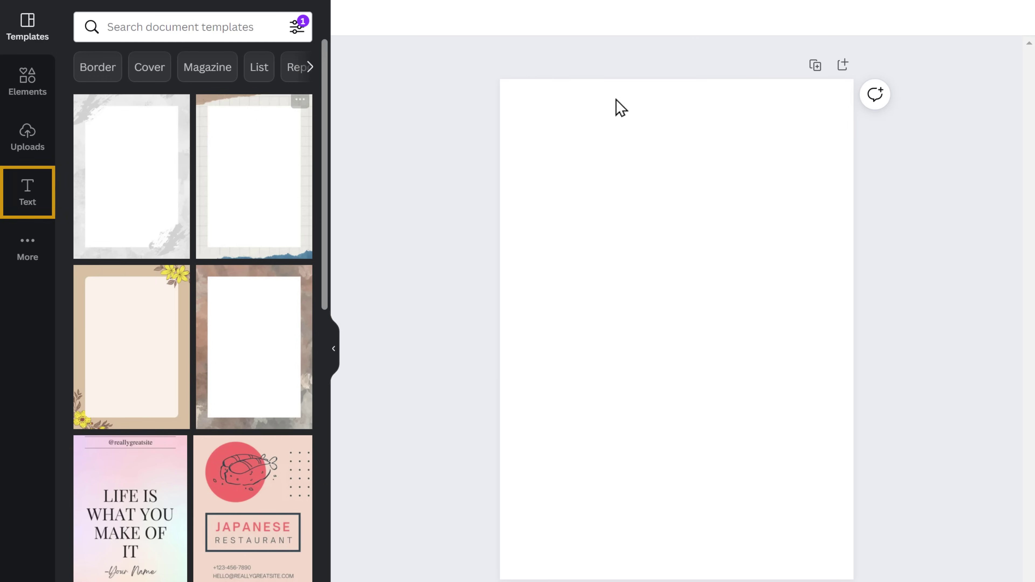
Add a heading reading '8 Types of Blog That Makes Money in 2022'.
{"action": "left_click", "coordinate": [29, 212]}
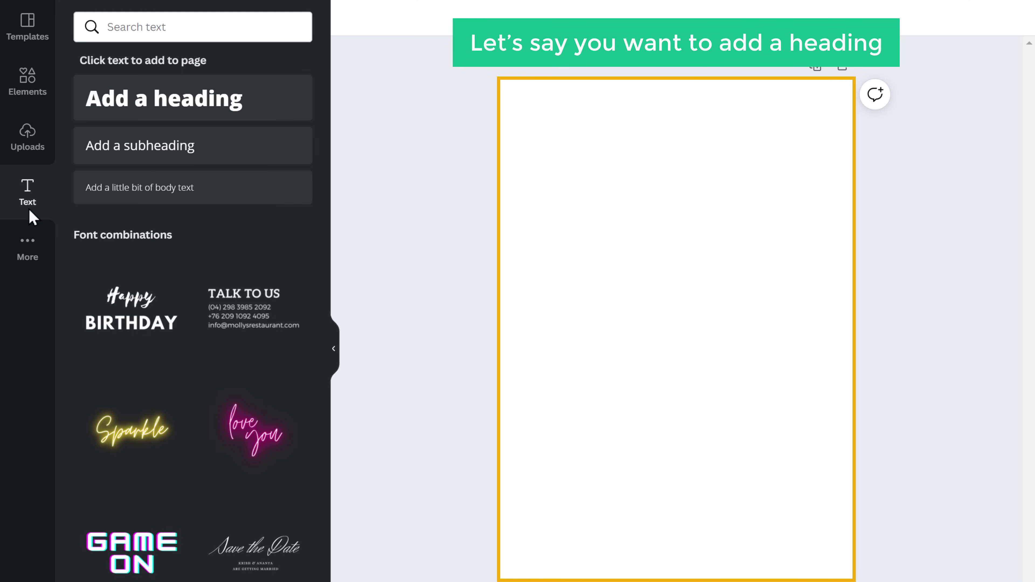
{"action": "left_click", "coordinate": [160, 113]}
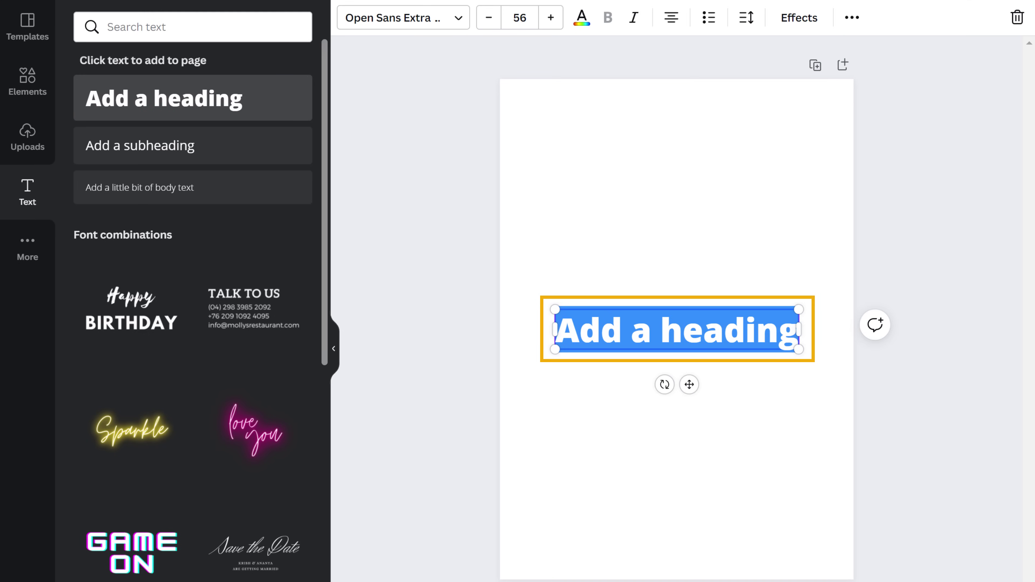
{"action": "type", "text": "8 T"}
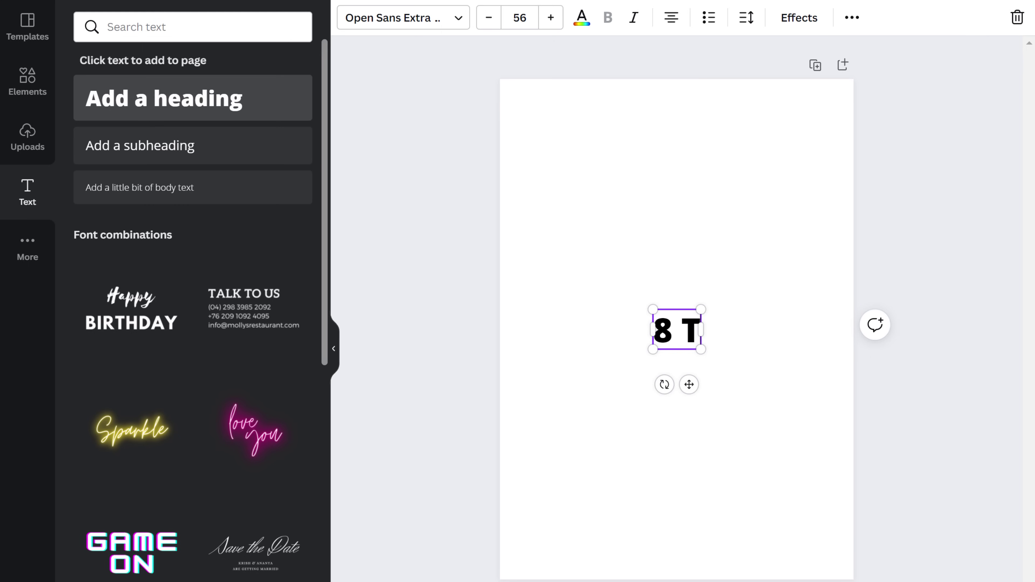
{"action": "type", "text": "ypes of Blog That Makes Money in 2022"}
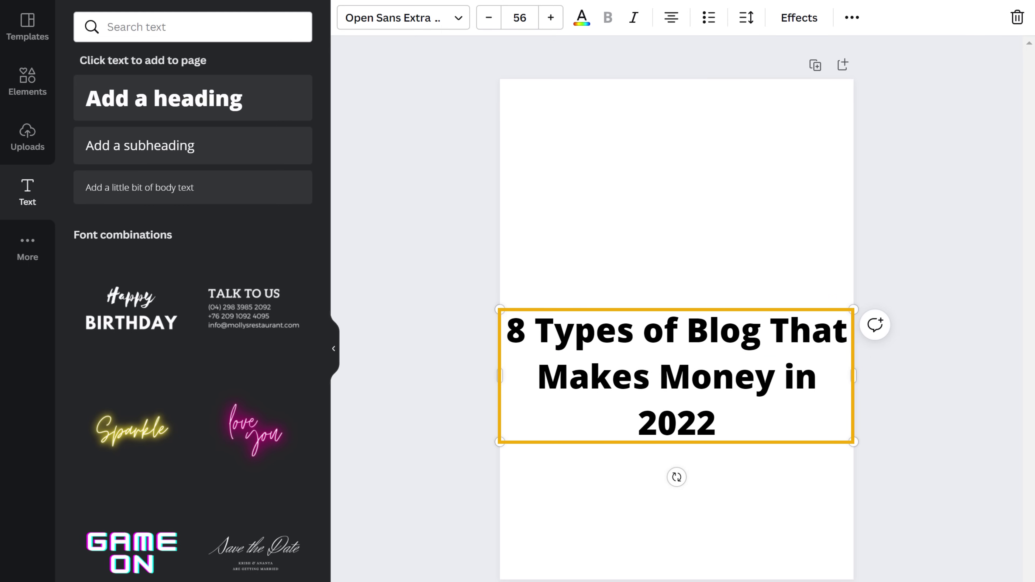
Move the heading higher and narrow it so it wraps across five lines.
{"action": "left_click_drag", "start_coordinate": [669, 372], "coordinate": [668, 268]}
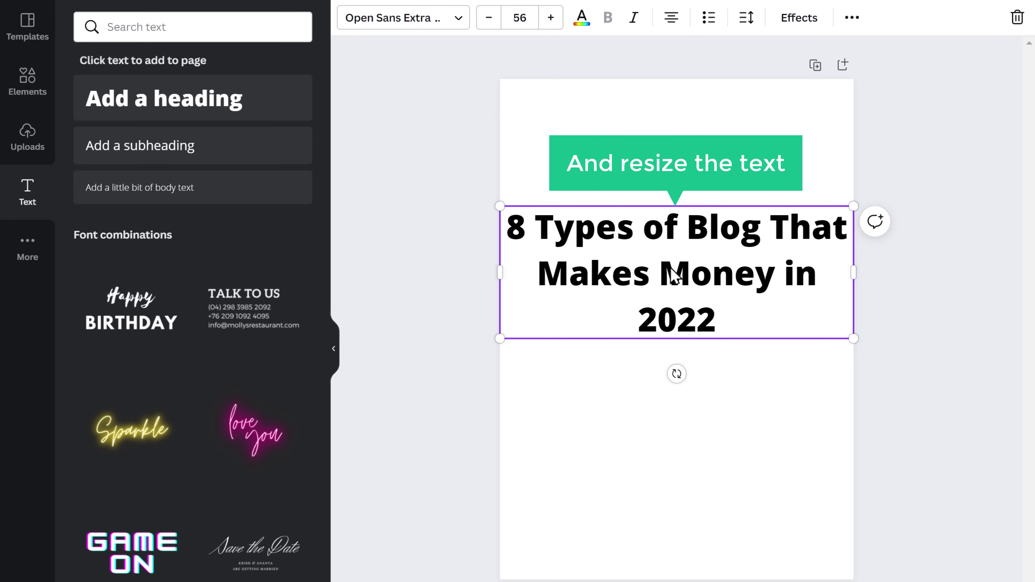
{"action": "left_click_drag", "start_coordinate": [853, 277], "coordinate": [718, 291]}
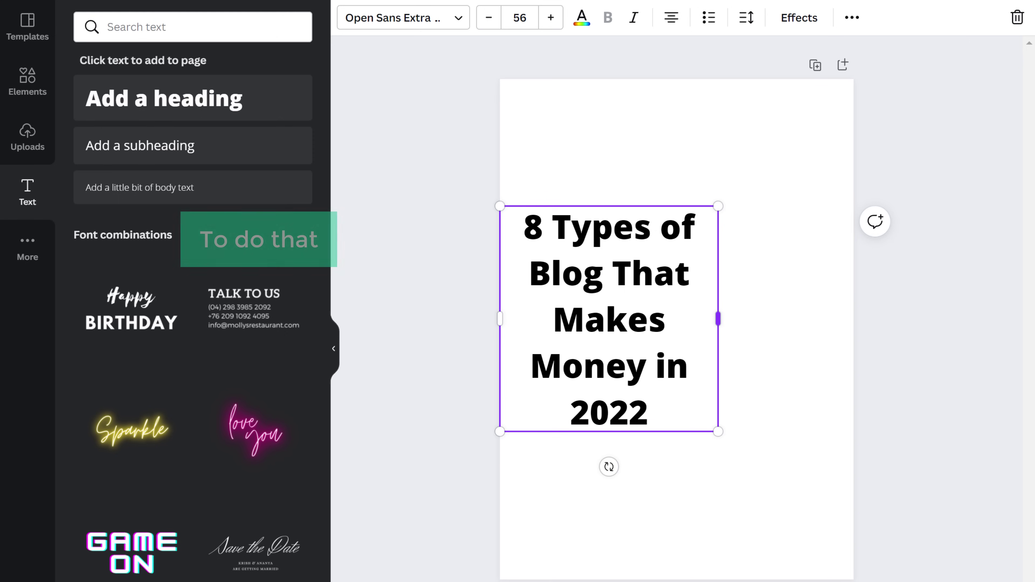
{"action": "left_click", "coordinate": [27, 155]}
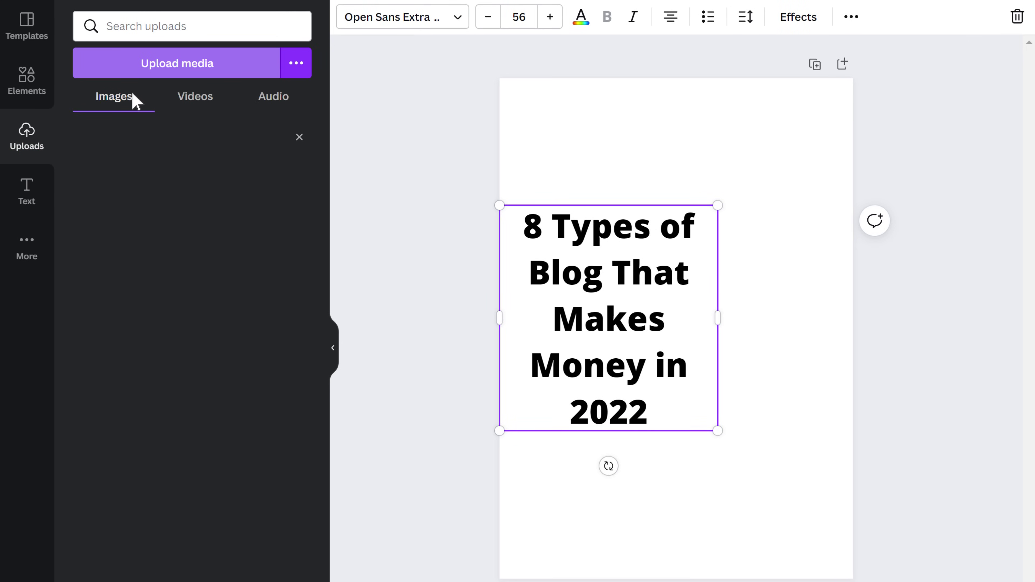
Upload Image.png, then shrink the websitelearners logo and place it below the title.
{"action": "left_click", "coordinate": [173, 70]}
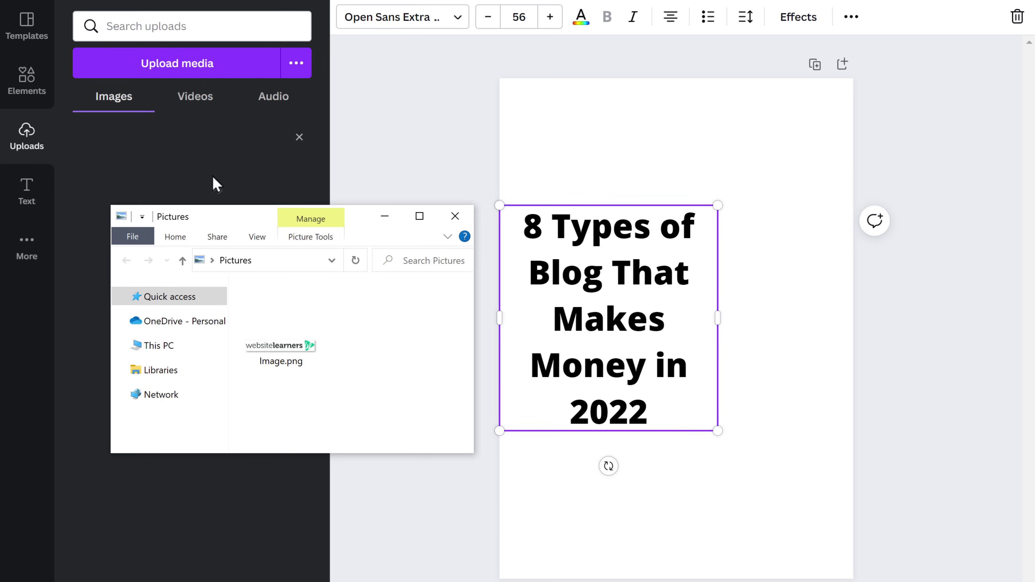
{"action": "left_click_drag", "start_coordinate": [282, 360], "coordinate": [566, 492]}
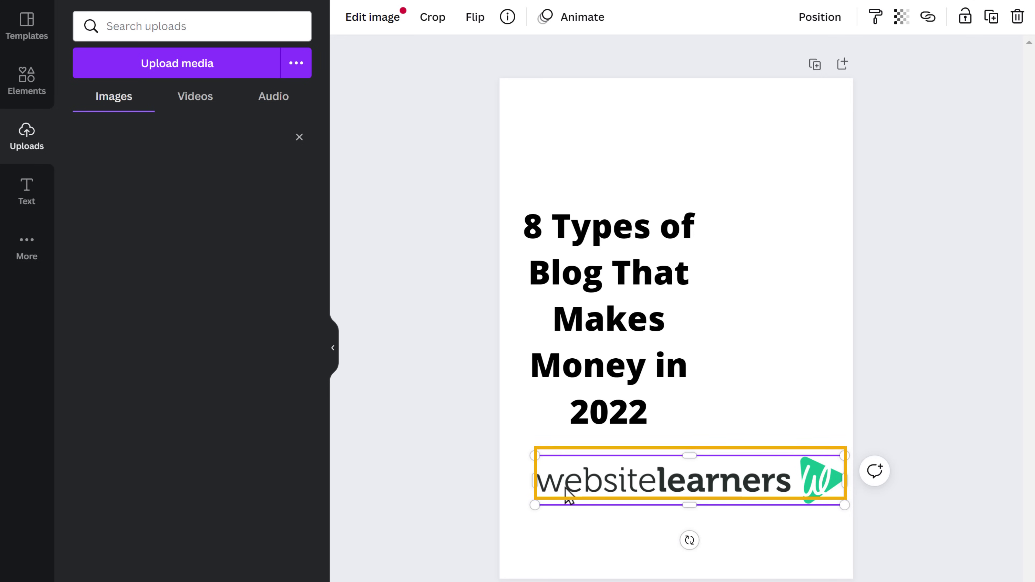
{"action": "left_click_drag", "start_coordinate": [844, 455], "coordinate": [799, 473]}
{"action": "left_click_drag", "start_coordinate": [695, 497], "coordinate": [693, 528]}
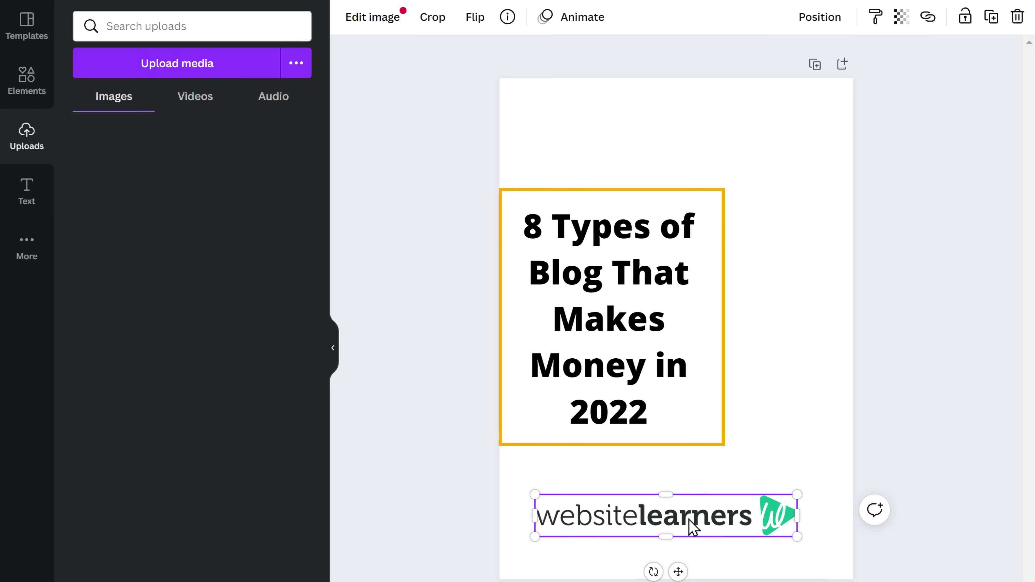
Left-align the title and set it in bold Roboto Condensed.
{"action": "left_click", "coordinate": [688, 326]}
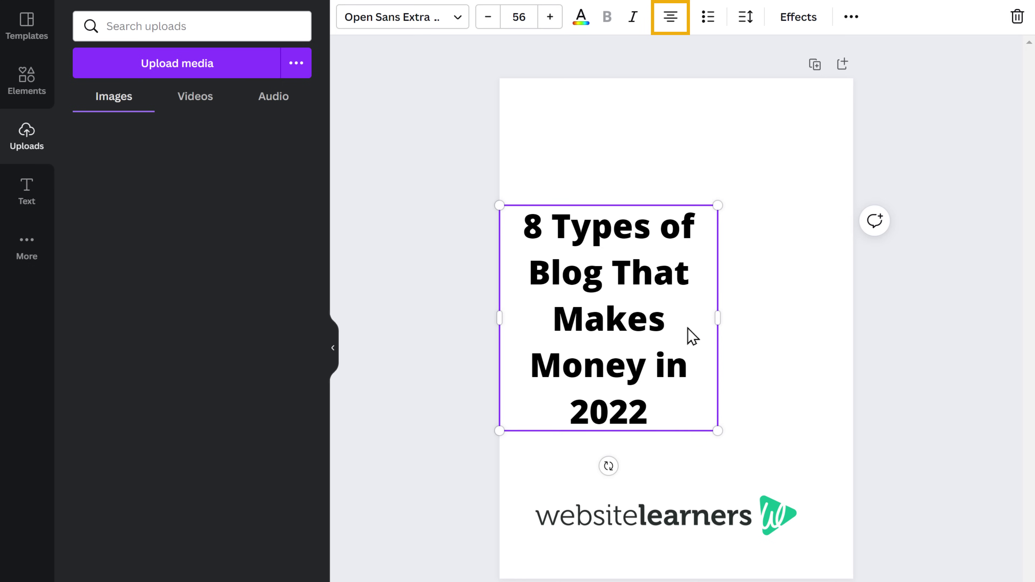
{"action": "left_click", "coordinate": [671, 26]}
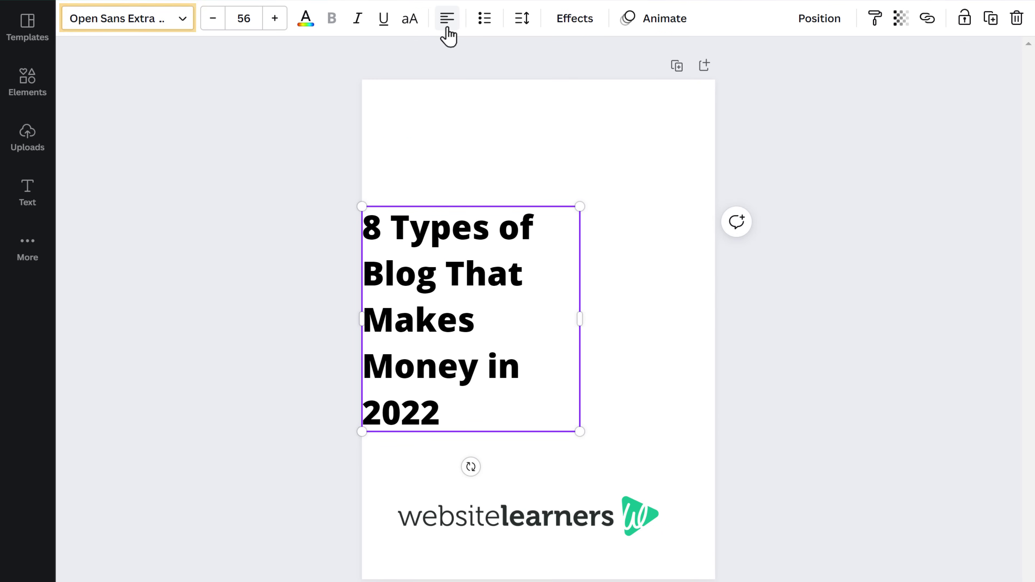
{"action": "left_click", "coordinate": [183, 23]}
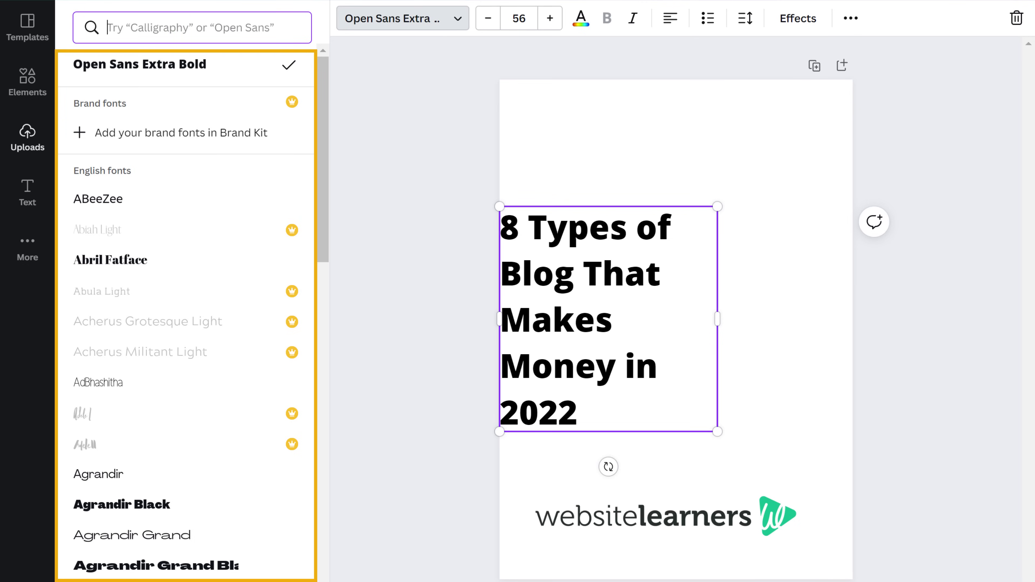
{"action": "type", "text": "Roboto"}
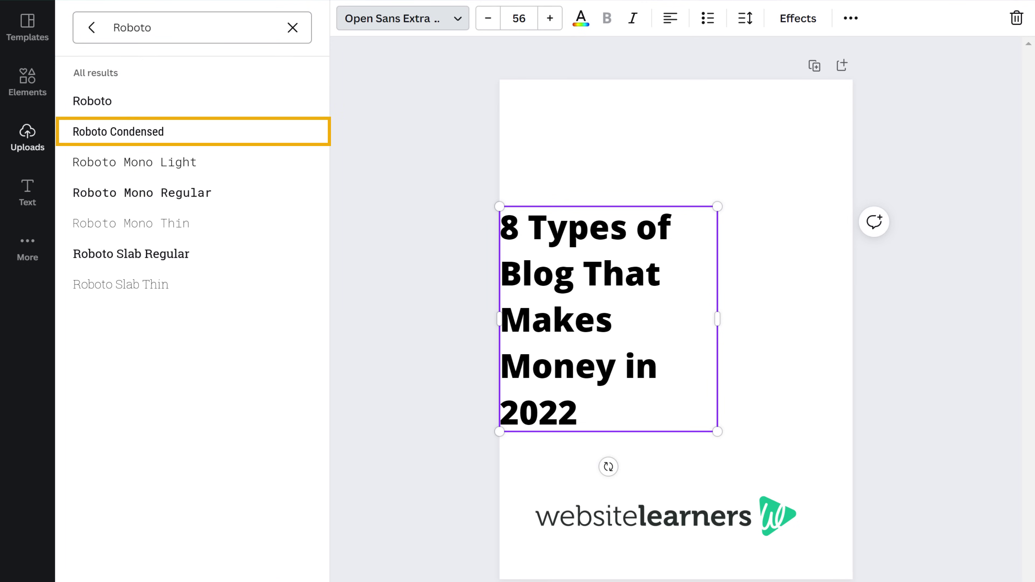
{"action": "left_click", "coordinate": [168, 137]}
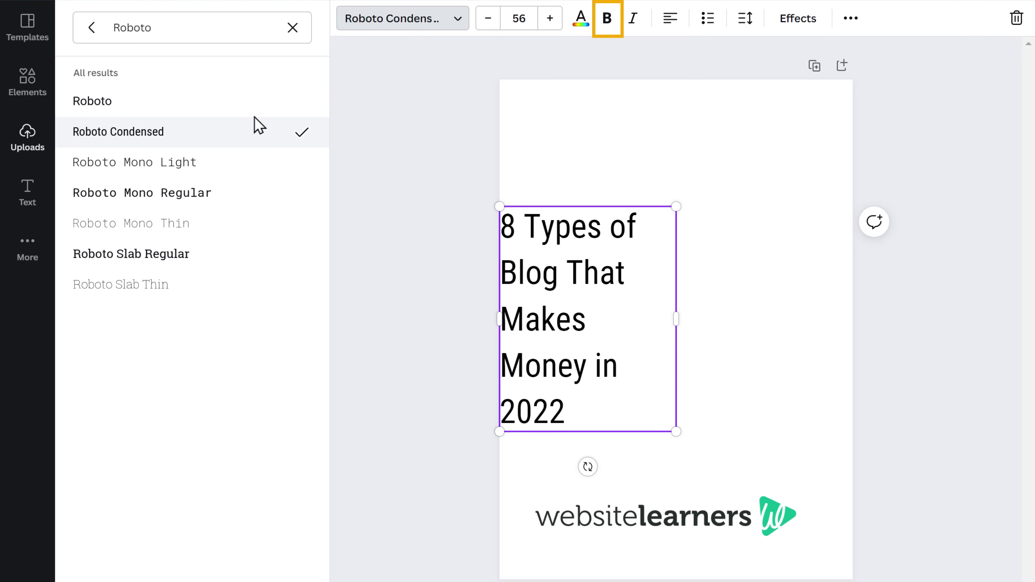
{"action": "left_click", "coordinate": [606, 25]}
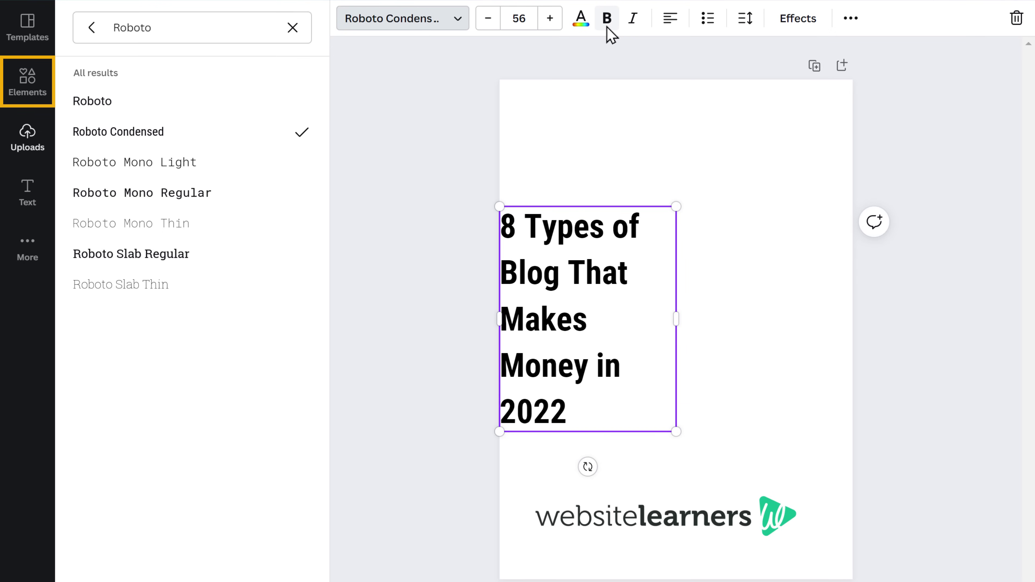
{"action": "left_click", "coordinate": [29, 103]}
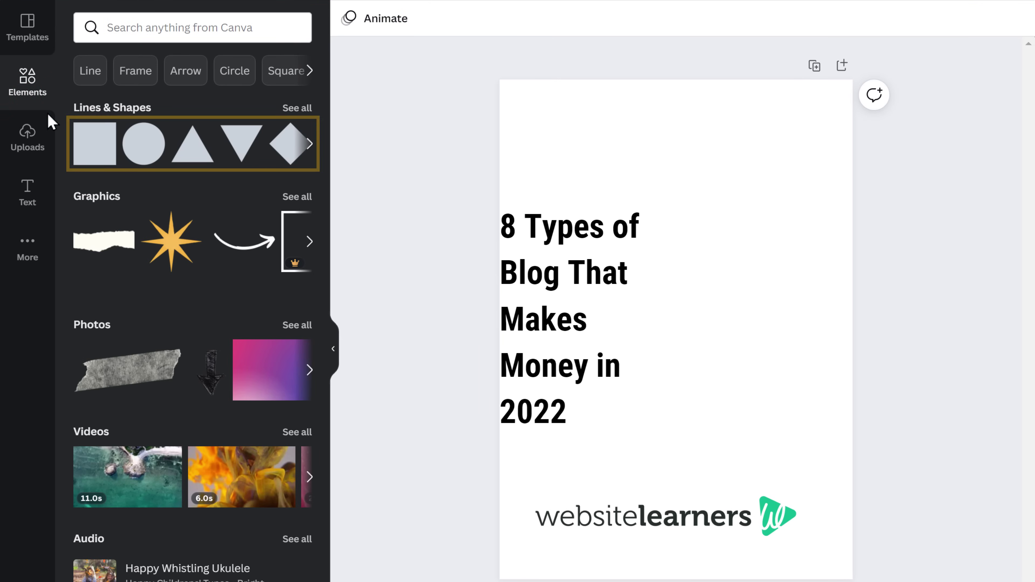
Stretch a rectangle across the cover behind the title and colour it the document green.
{"action": "left_click_drag", "start_coordinate": [98, 157], "coordinate": [520, 330]}
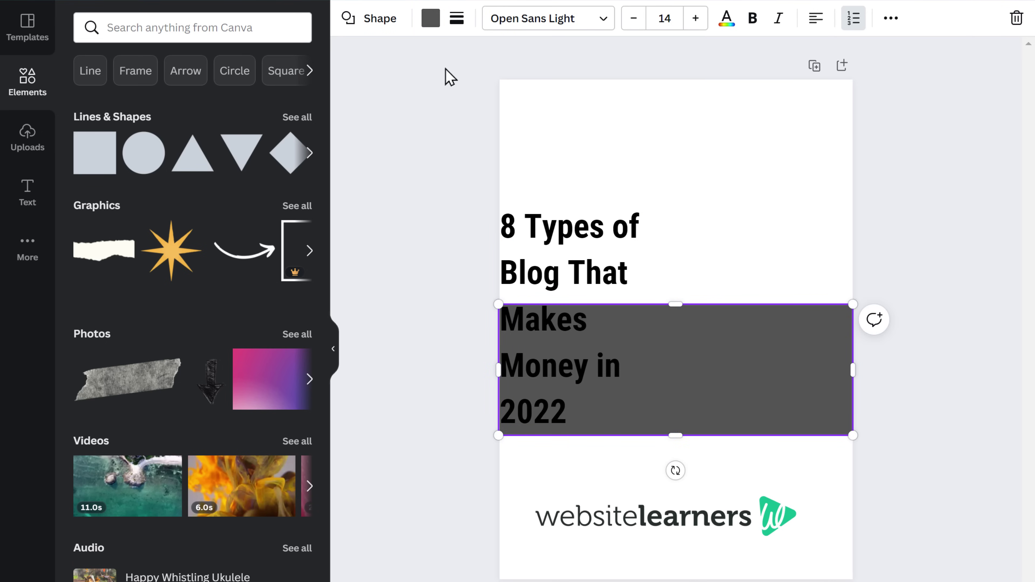
{"action": "left_click", "coordinate": [431, 21]}
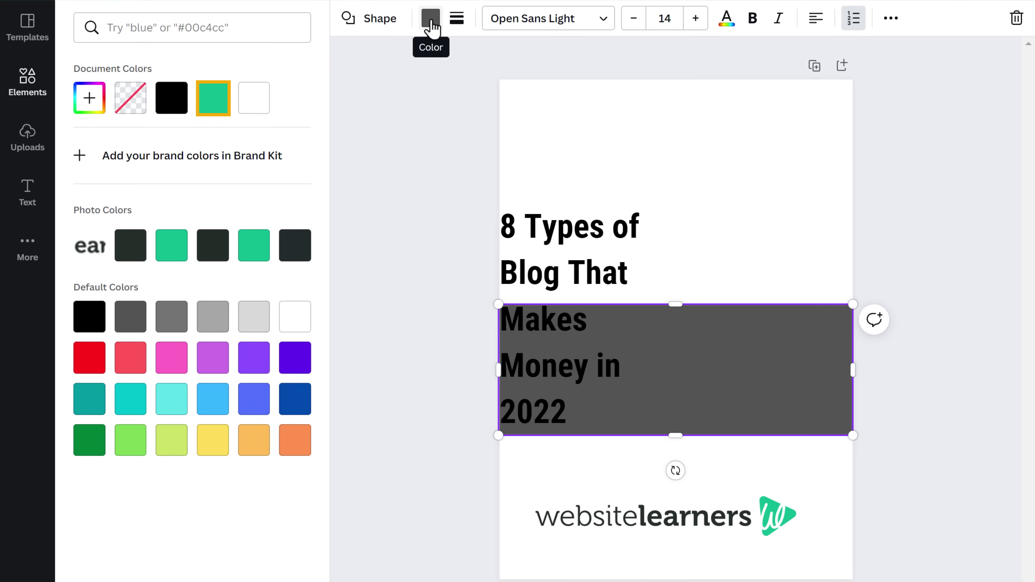
{"action": "left_click", "coordinate": [213, 102]}
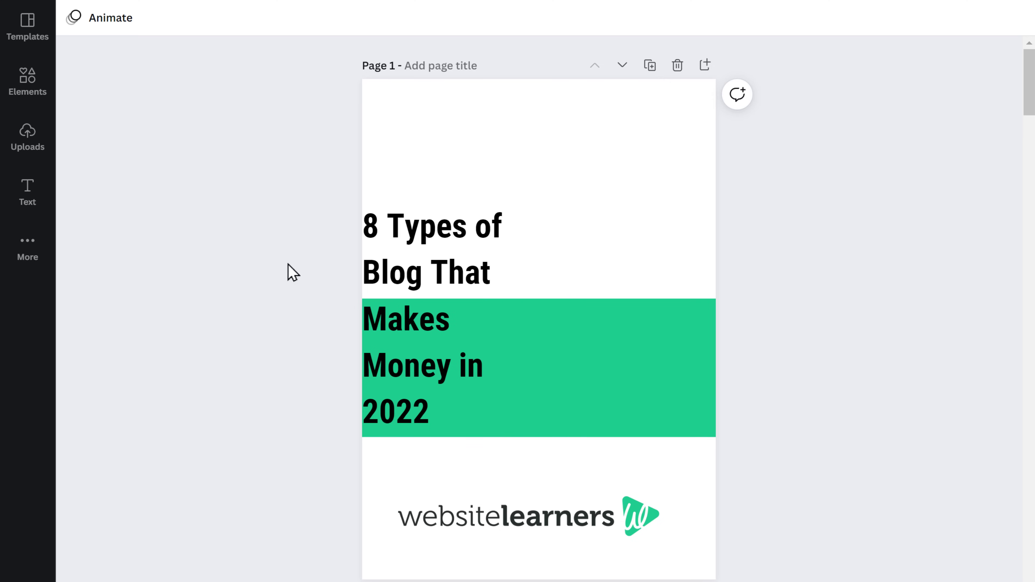
{"action": "left_click", "coordinate": [376, 323]}
{"action": "left_click_drag", "start_coordinate": [375, 322], "coordinate": [427, 408]}
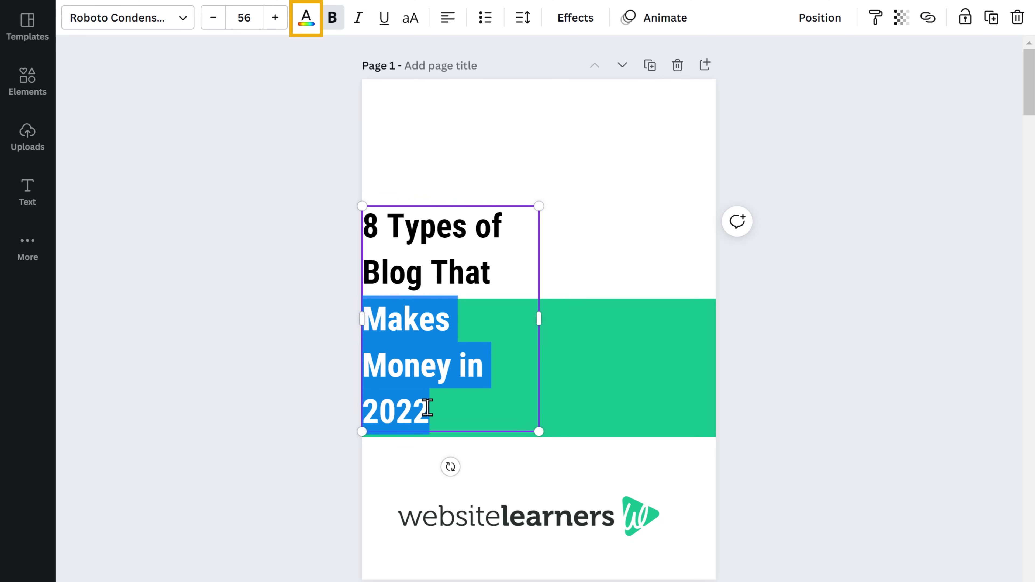
Make the title lines 'Makes Money in 2022' white.
{"action": "left_click", "coordinate": [306, 18]}
{"action": "left_click", "coordinate": [254, 100]}
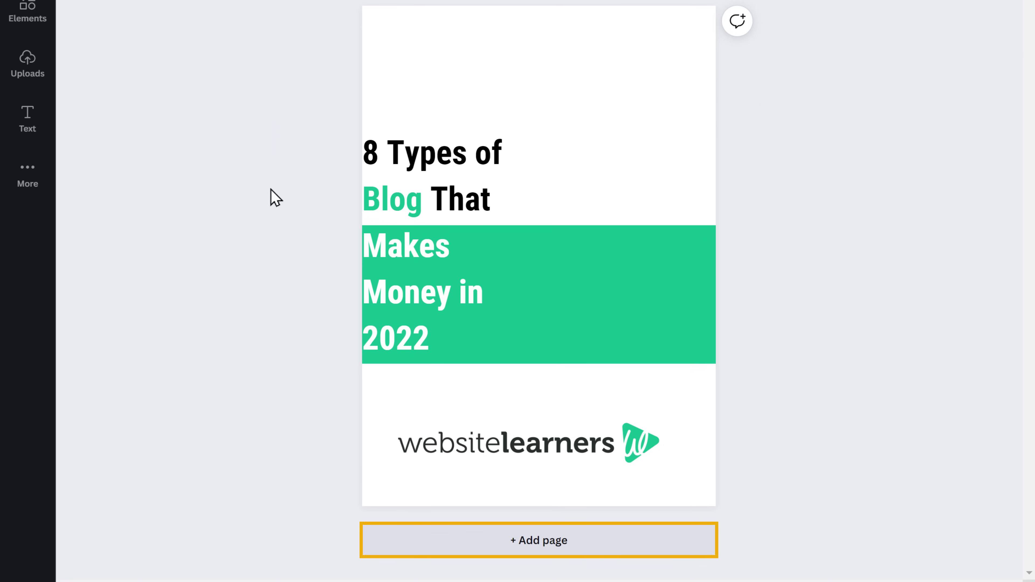
Add a blank second page and search templates for 'Table of content'.
{"action": "left_click", "coordinate": [539, 546]}
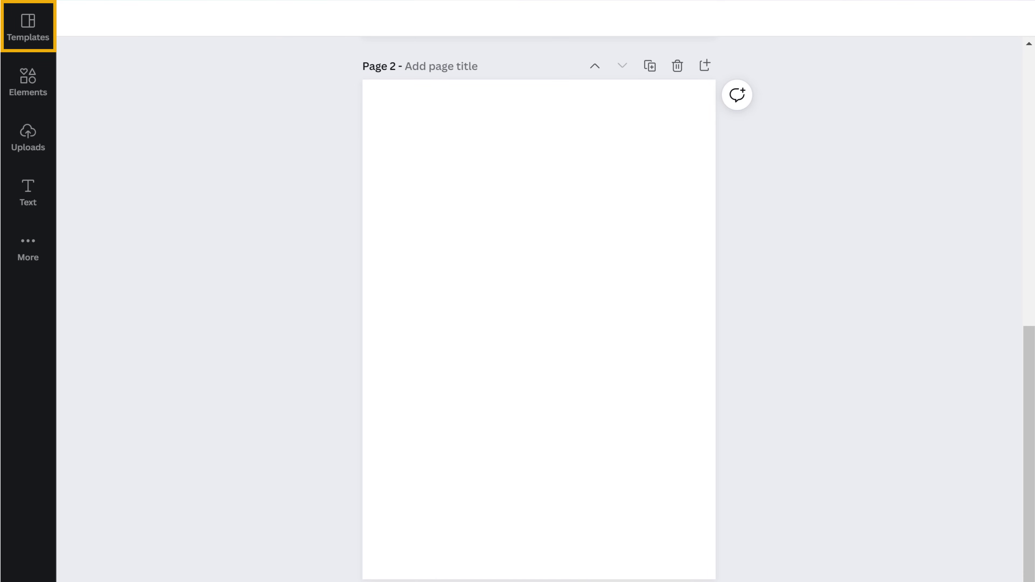
{"action": "left_click", "coordinate": [29, 42]}
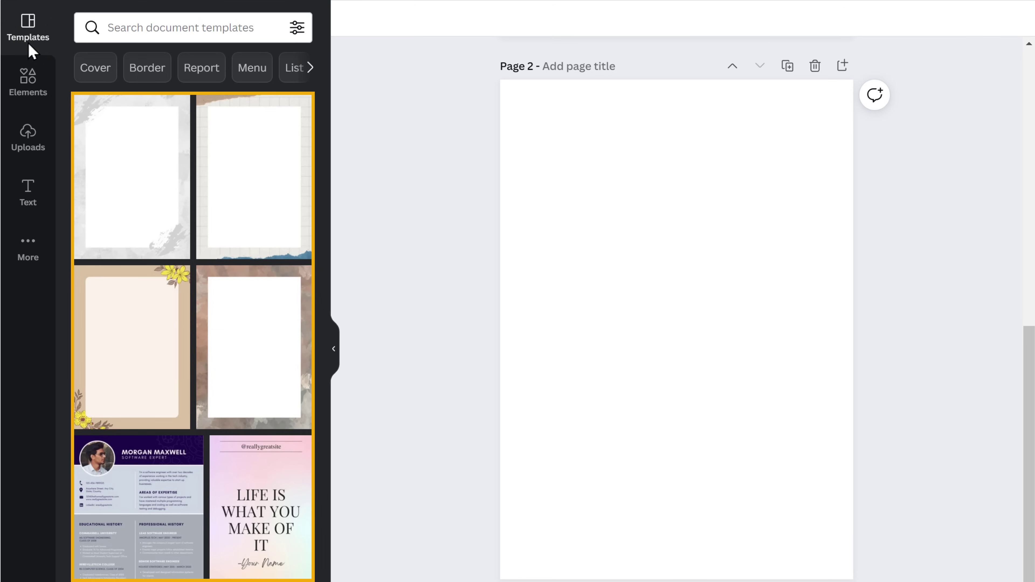
{"action": "left_click", "coordinate": [88, 33]}
{"action": "type", "text": "Table "}
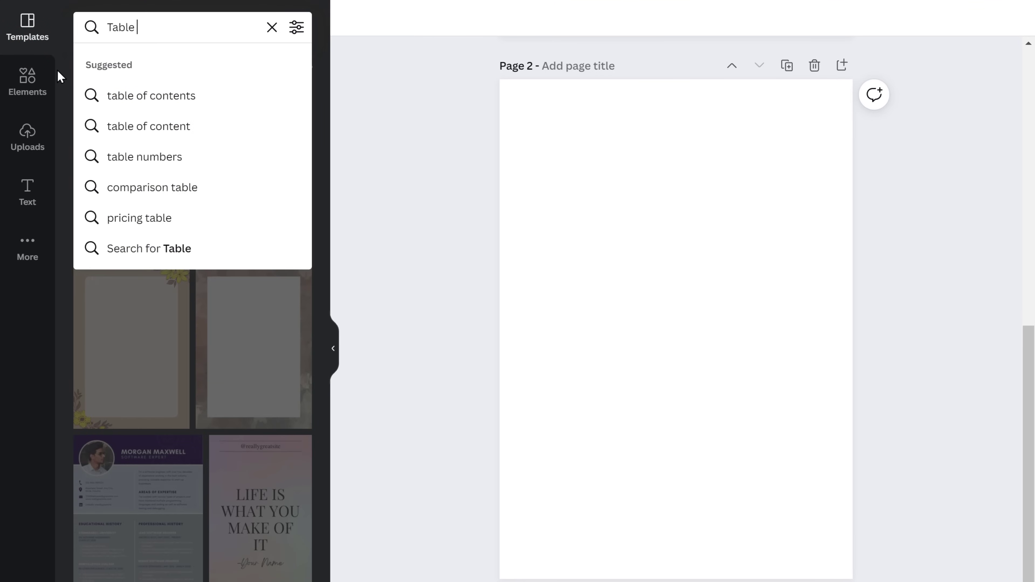
{"action": "type", "text": "of content"}
{"action": "key", "text": "Return"}
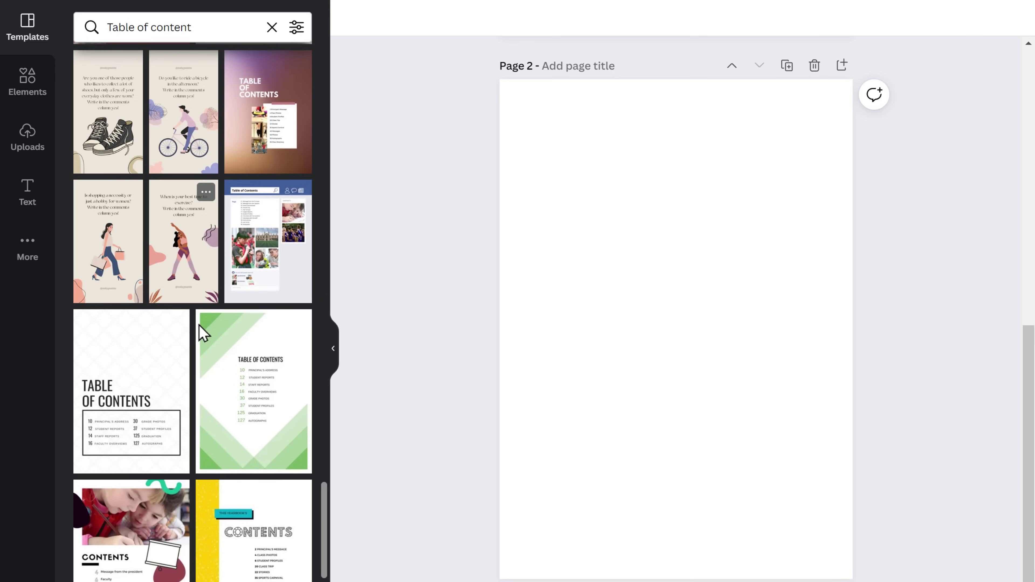
Apply the green Table of Contents template to page 2, retitle it 'Types of Blogs That Make Money', and nudge it up-left.
{"action": "left_click_drag", "start_coordinate": [261, 438], "coordinate": [529, 423]}
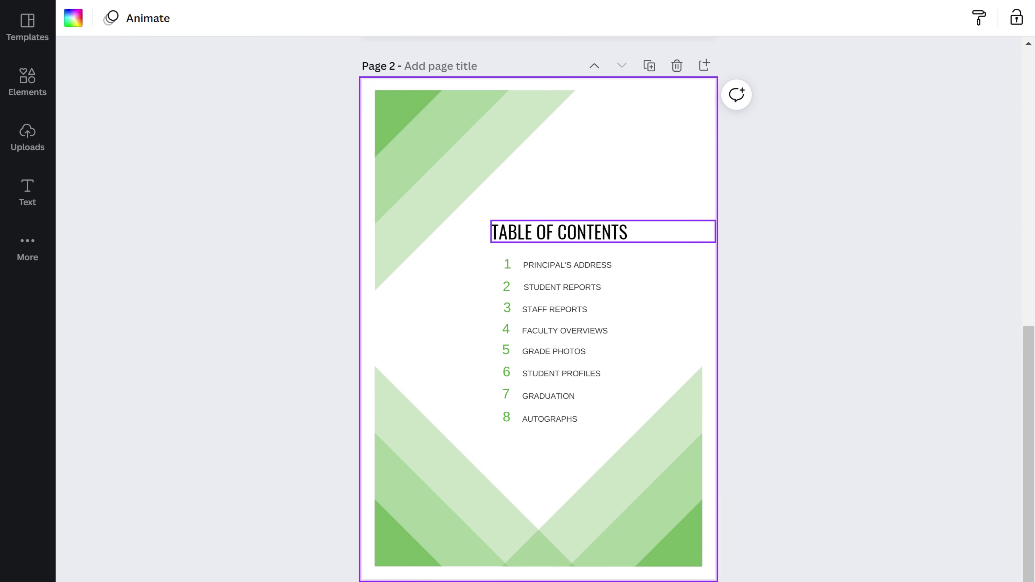
{"action": "left_click", "coordinate": [603, 231]}
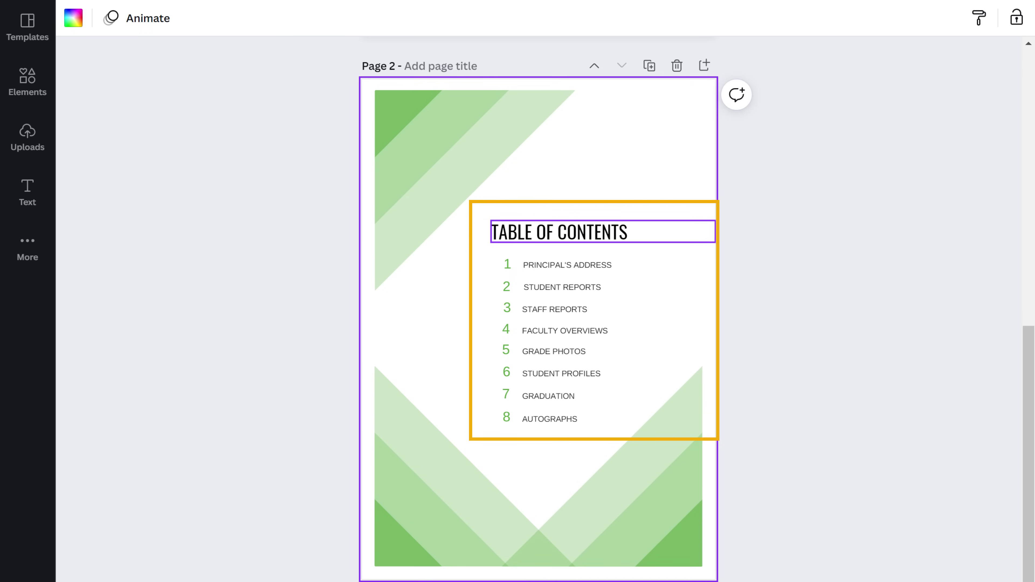
{"action": "left_click", "coordinate": [603, 232]}
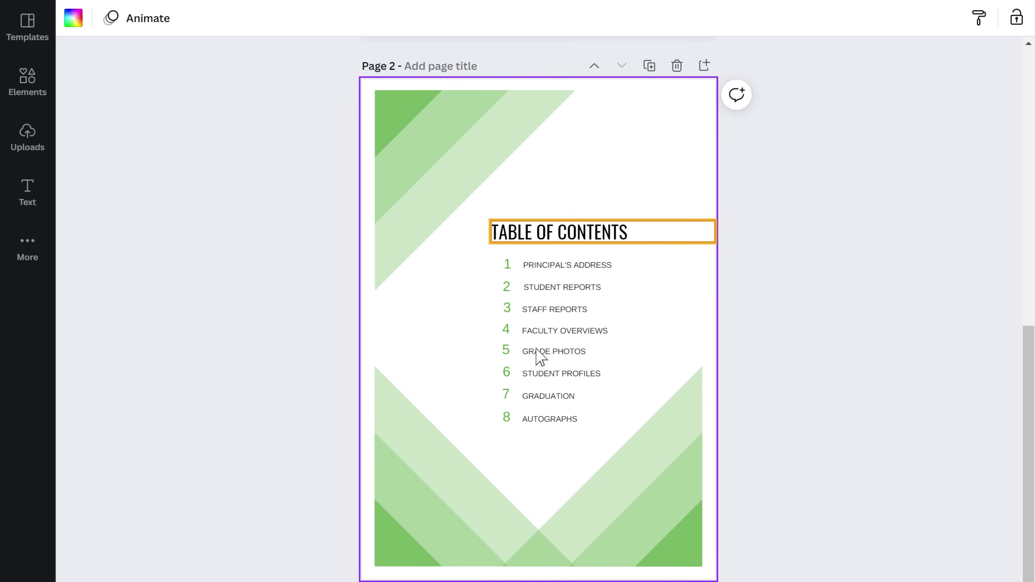
{"action": "left_click", "coordinate": [555, 237]}
{"action": "left_click", "coordinate": [558, 244]}
{"action": "type", "text": "Types of Blogs That Make Money"}
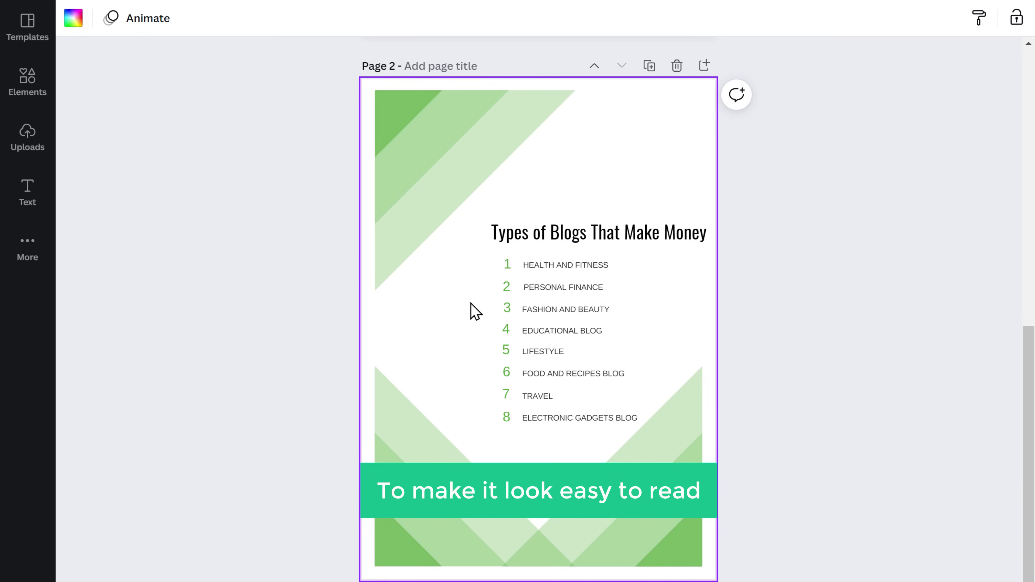
{"action": "left_click", "coordinate": [593, 240]}
{"action": "left_click_drag", "start_coordinate": [594, 240], "coordinate": [566, 231]}
{"action": "key", "text": "Escape"}
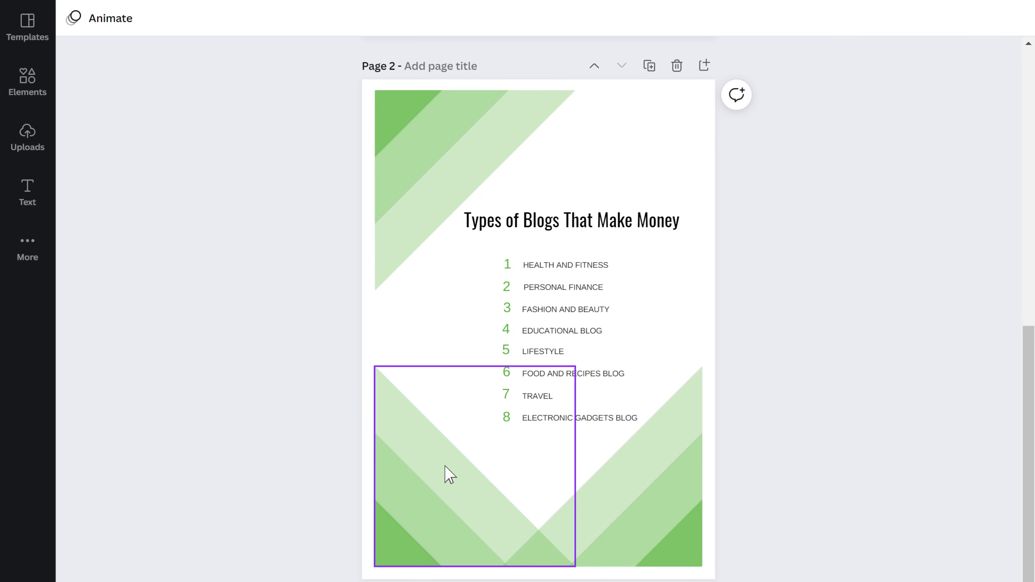
Delete page 2's bottom-left triangle and recolour the remaining triangle graphics teal green.
{"action": "left_click", "coordinate": [430, 495]}
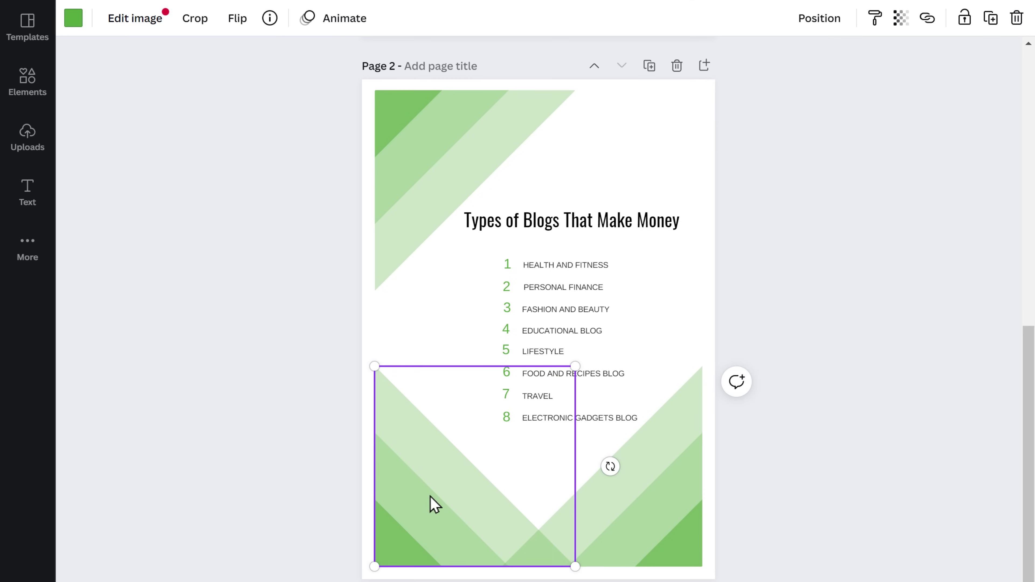
{"action": "key", "text": "Delete"}
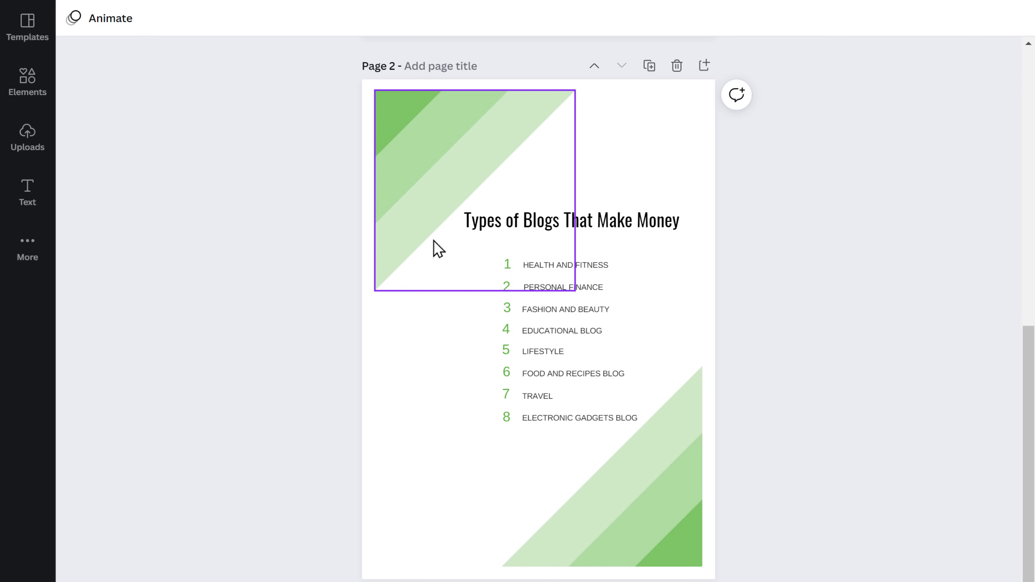
{"action": "left_click", "coordinate": [435, 169]}
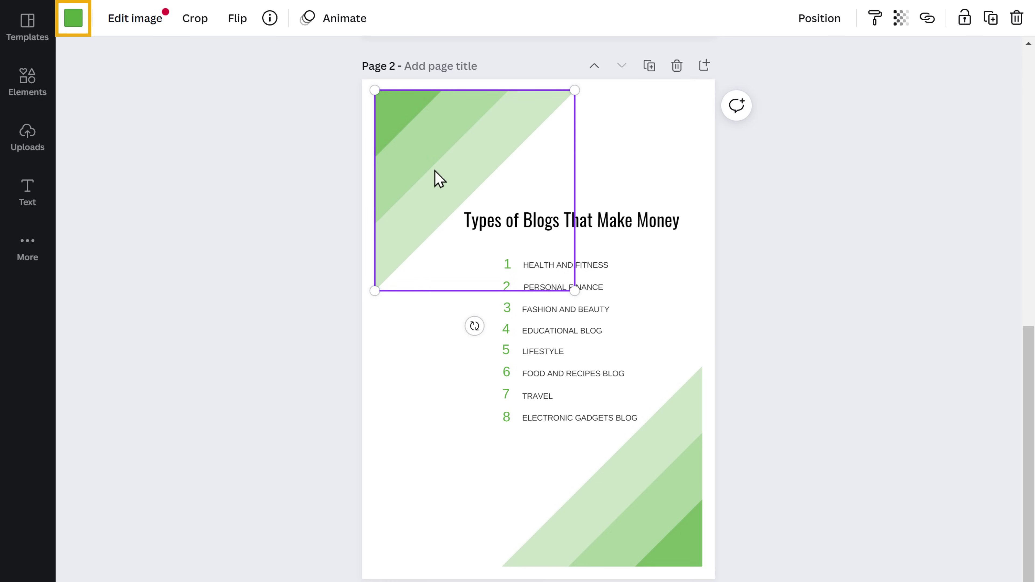
{"action": "left_click", "coordinate": [73, 18]}
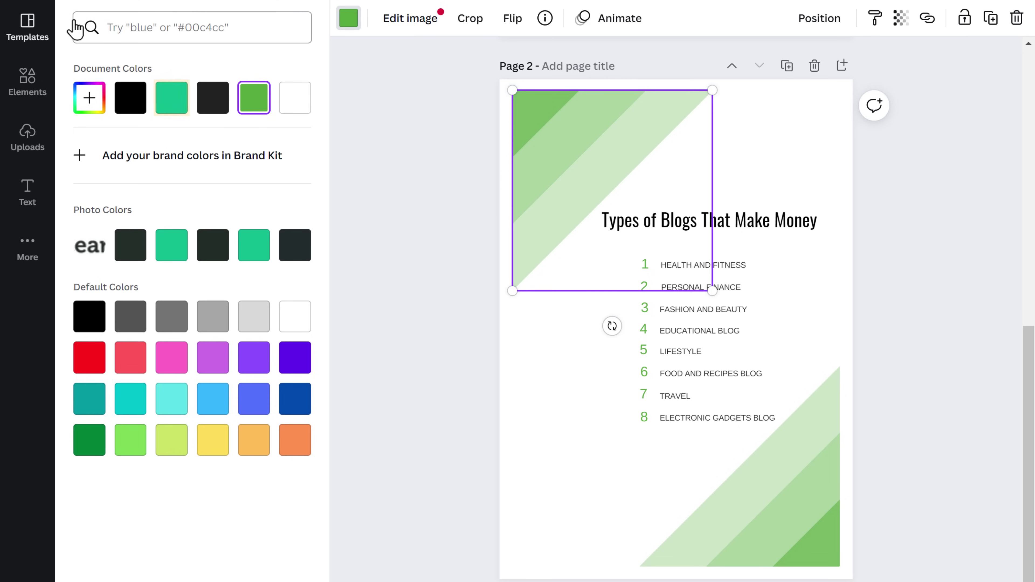
{"action": "left_click", "coordinate": [171, 99]}
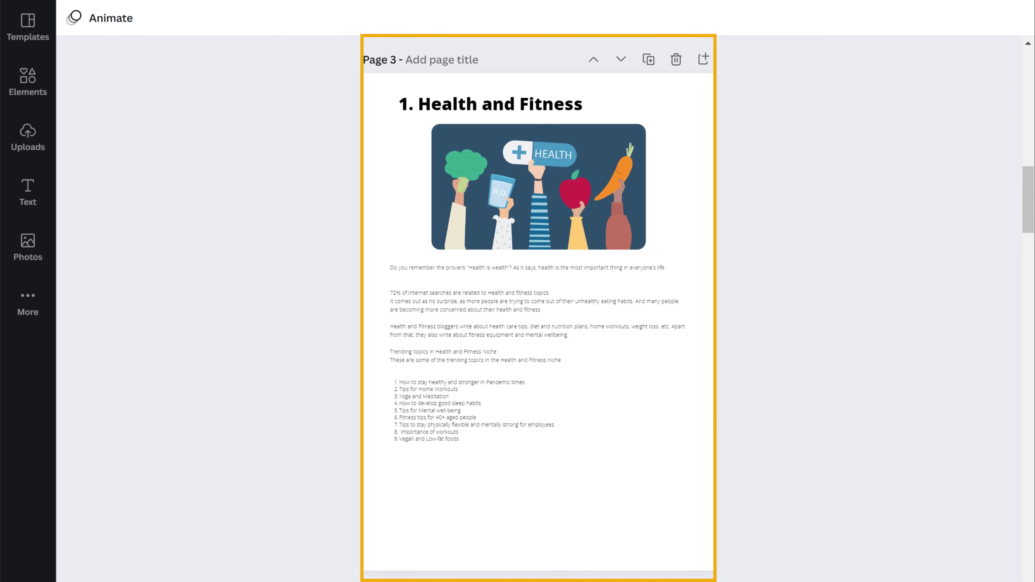
Scroll past the content pages, including page 9's '7.Travel', to page 10's Electronic Gadgets blog.
{"action": "scroll", "coordinate": [538, 306], "scroll_direction": "down", "scroll_amount": 15}
{"action": "scroll", "coordinate": [538, 305], "scroll_direction": "down", "scroll_amount": 20}
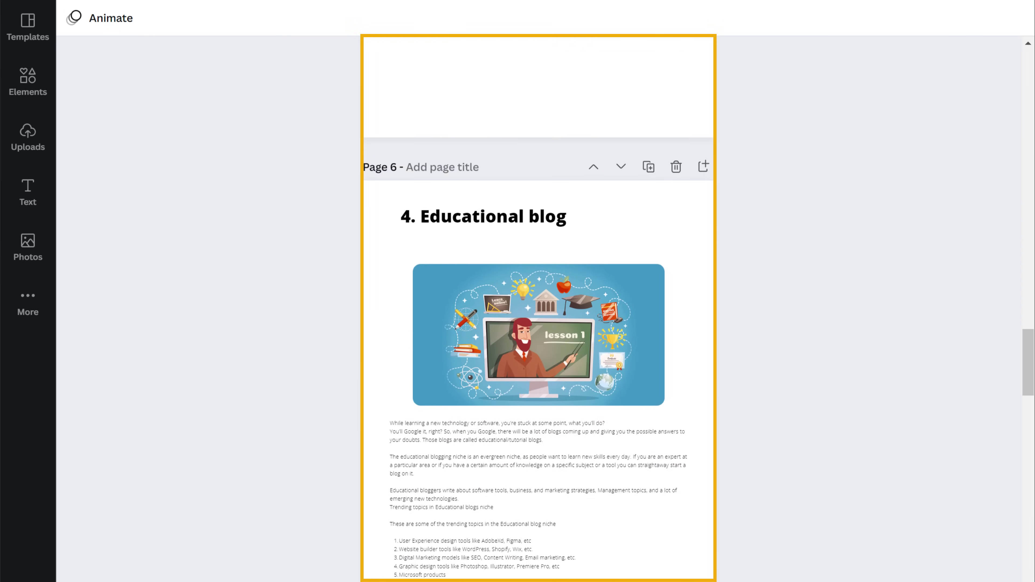
{"action": "scroll", "coordinate": [538, 306], "scroll_direction": "down", "scroll_amount": 15}
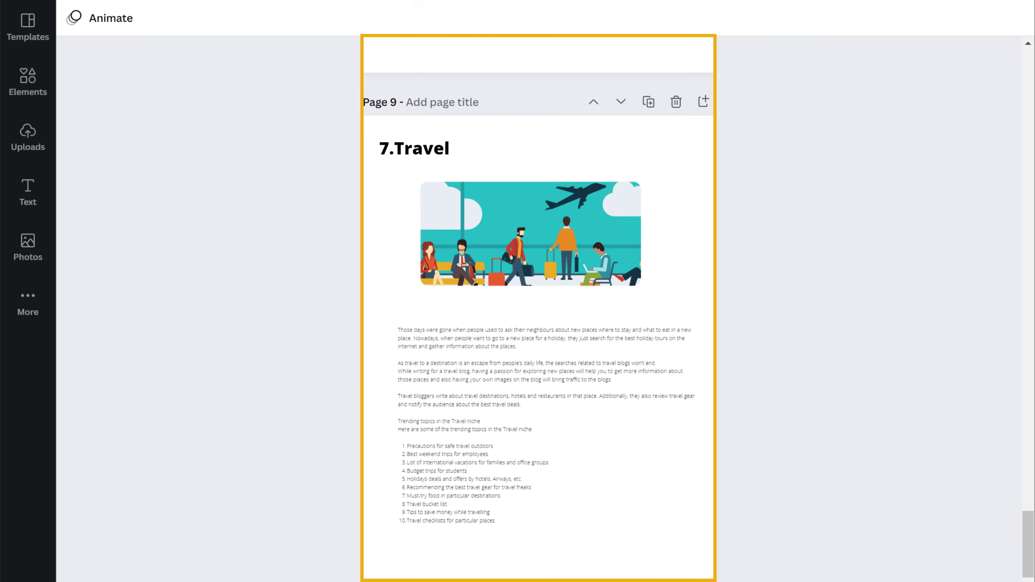